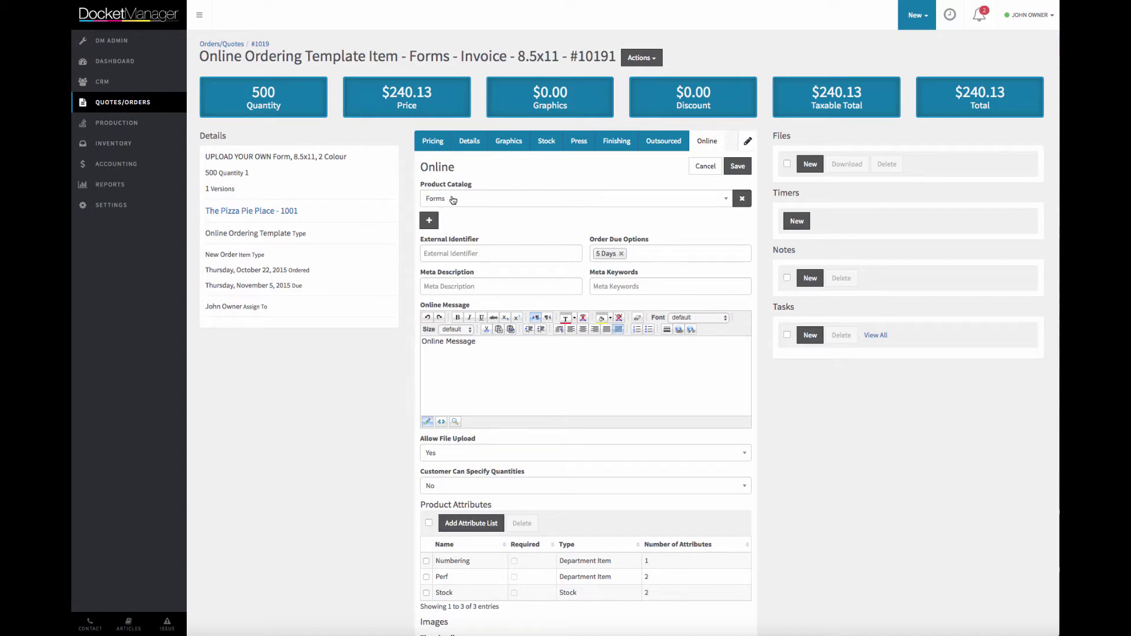
Add a second product catalog row to the template item, and browse the storefront's product categories down to Marketing's Postcards.
click(428, 220)
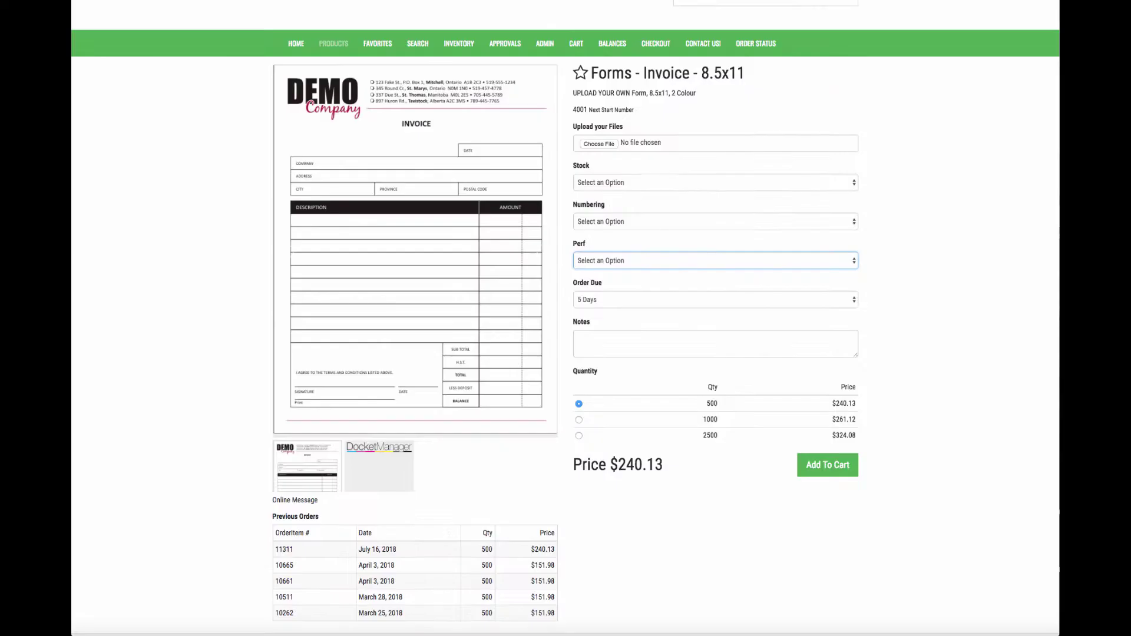
mouse_move(344, 46)
mouse_move(325, 64)
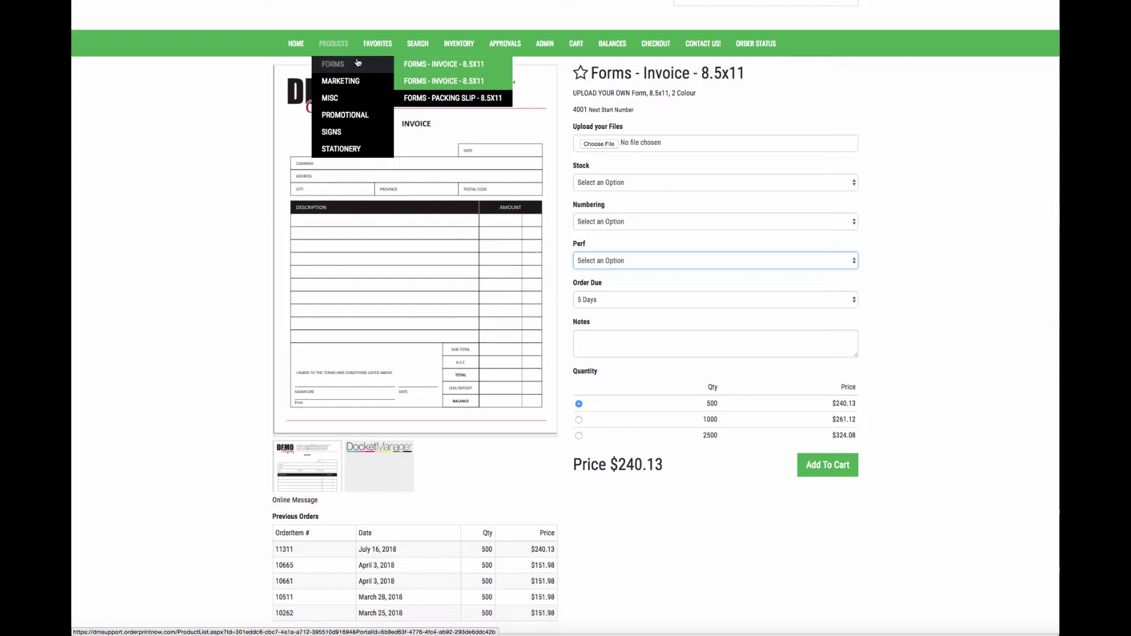
mouse_move(354, 80)
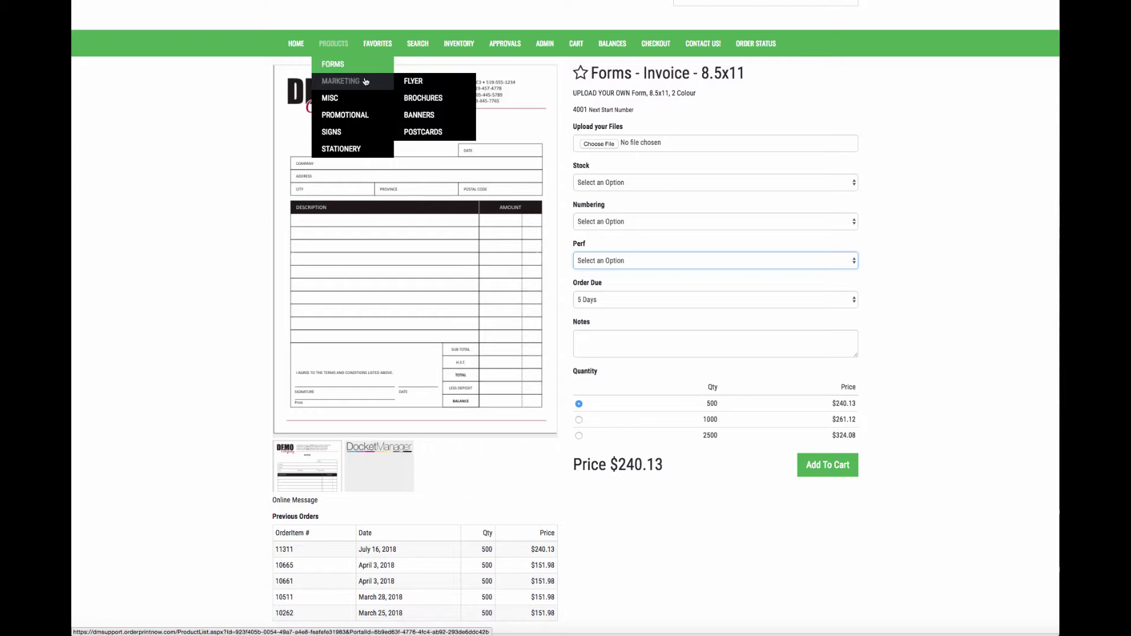
mouse_move(421, 134)
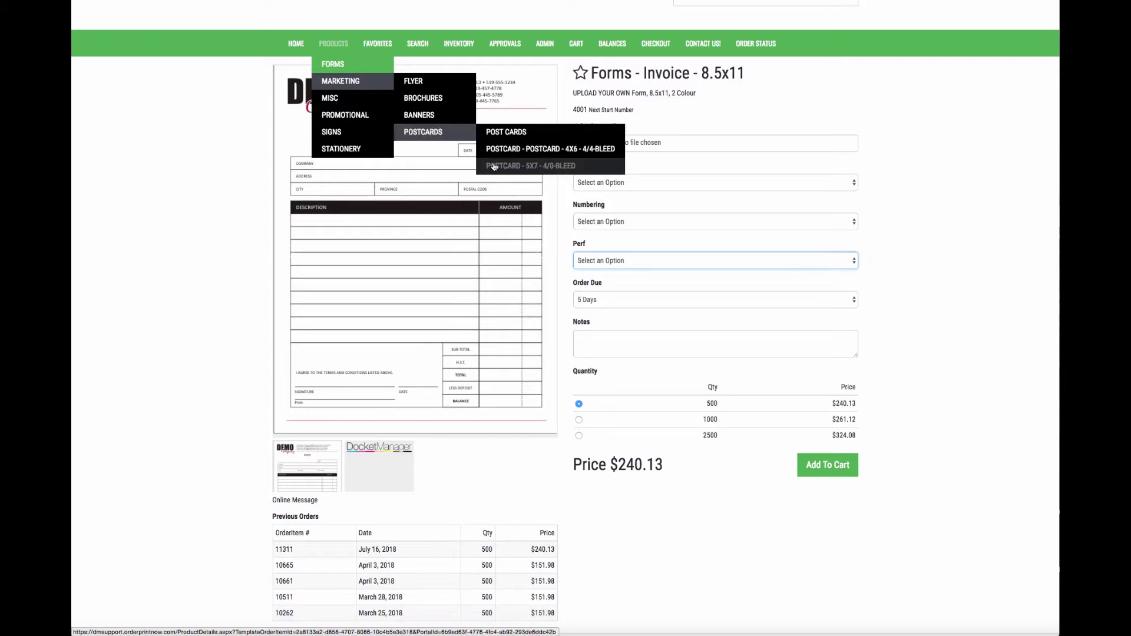
click(518, 166)
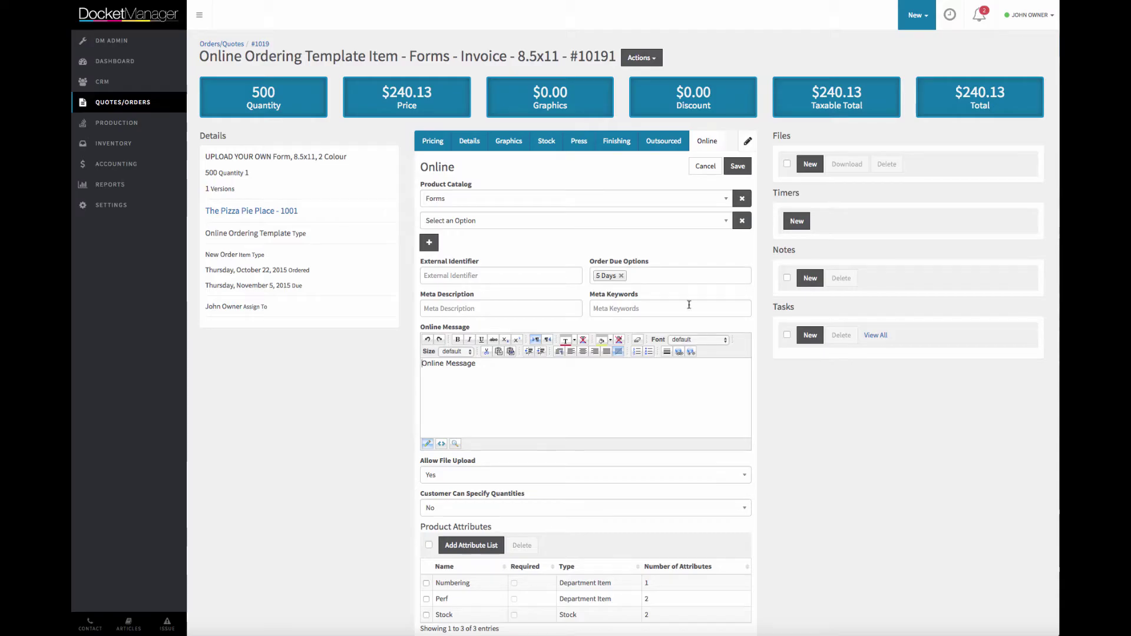
Examine the Order Due choices offered on the storefront page of the 8.5x11 invoice form.
scroll(474, 244, down, 3)
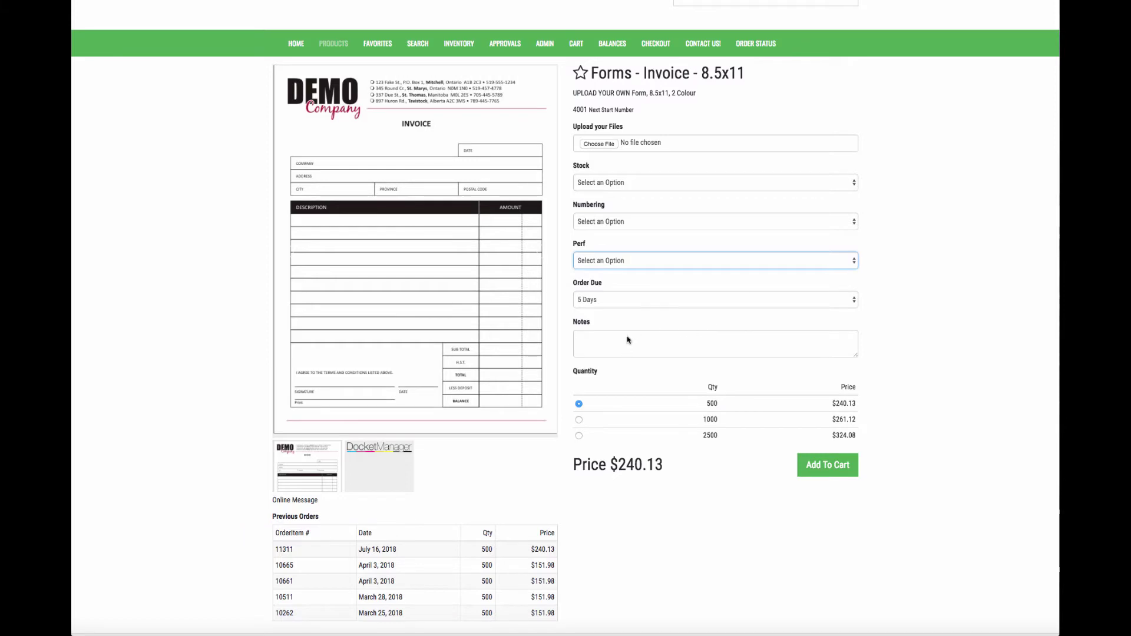
click(609, 301)
click(610, 299)
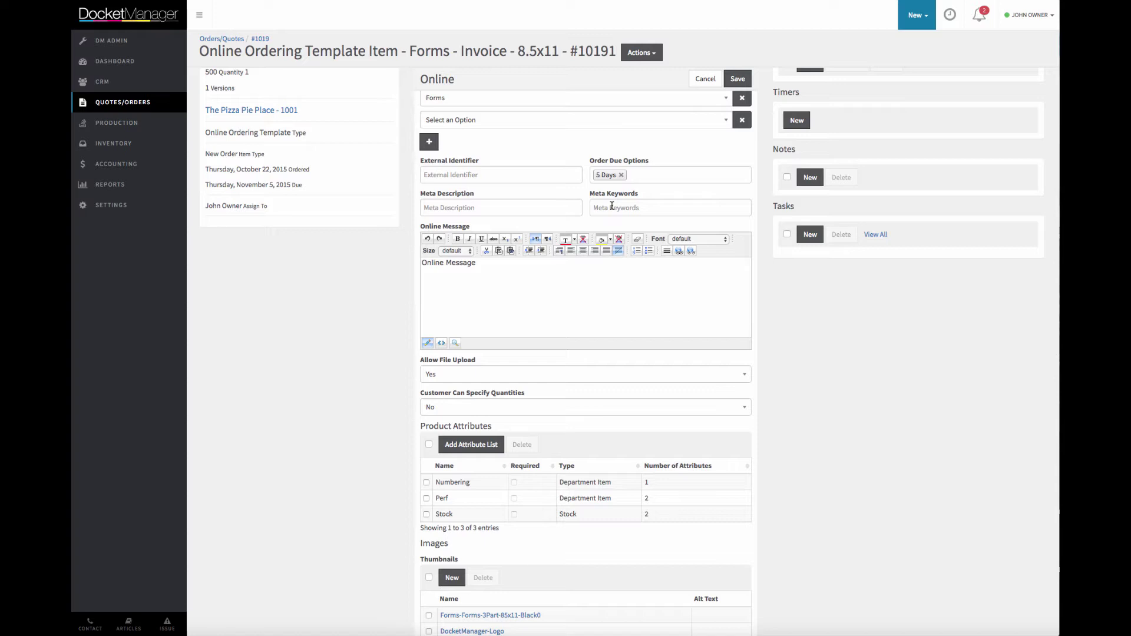
Highlight the template item's Online Message text and the matching message on the storefront product page.
scroll(538, 291, down, 1)
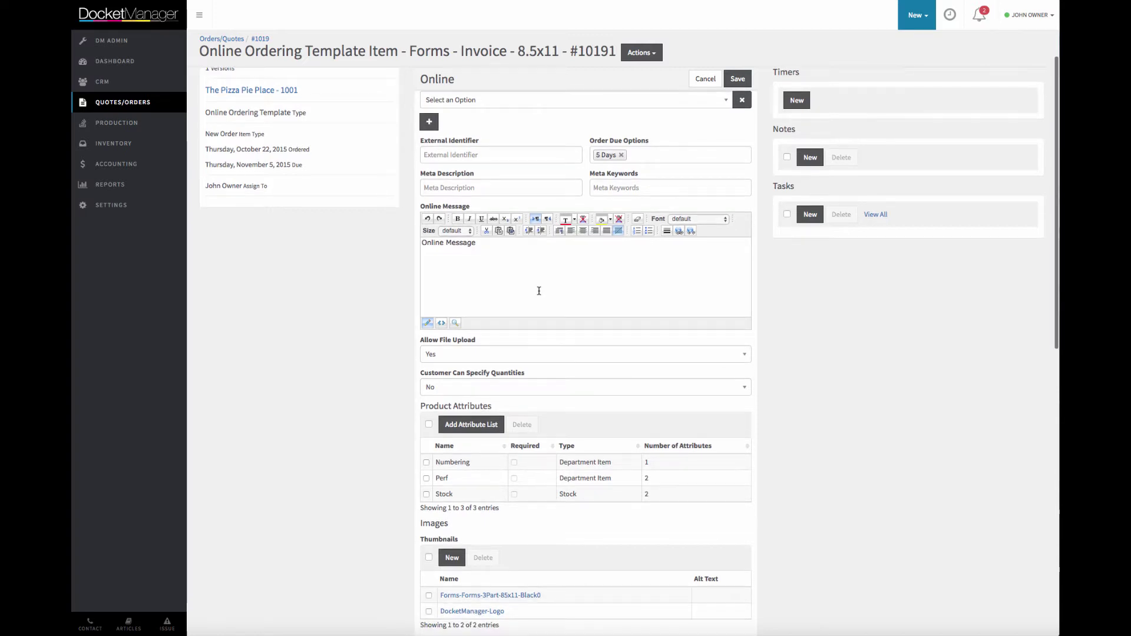
drag(493, 251, 403, 235)
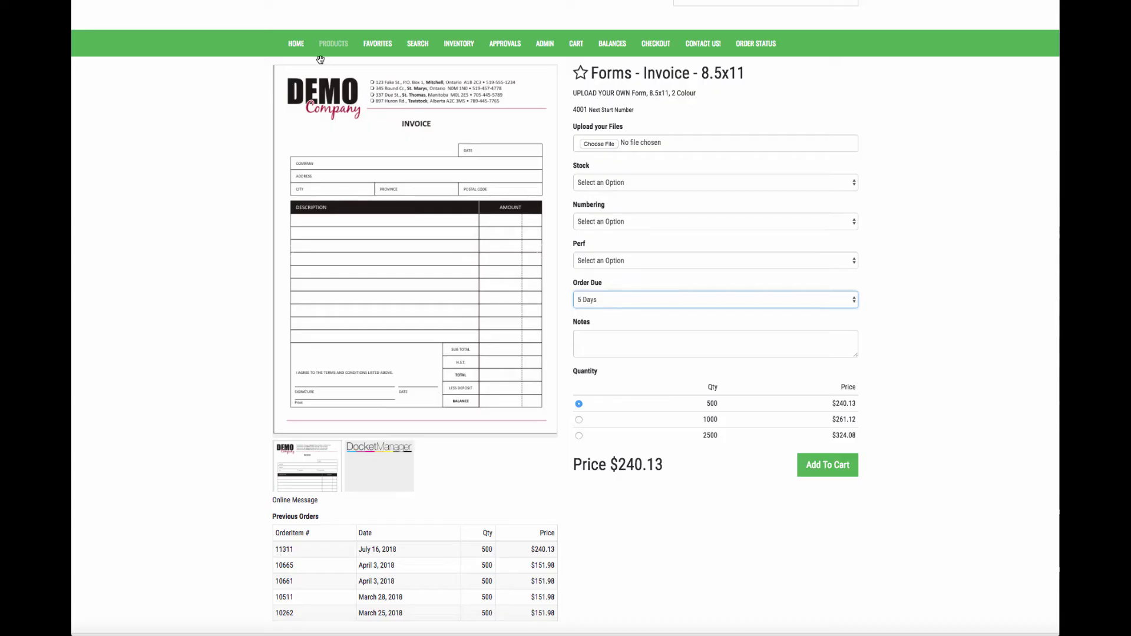
drag(281, 501, 312, 510)
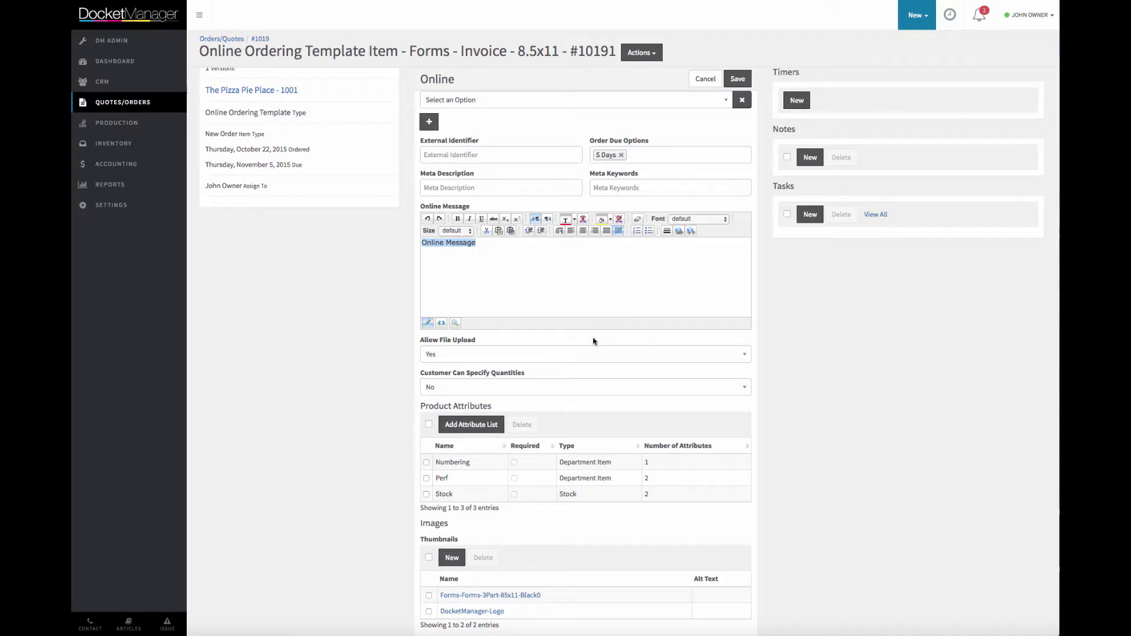
Examine the template item's quantity settings and its quantity price breaks under Pricing, and return to the Online settings.
scroll(593, 341, down, 2)
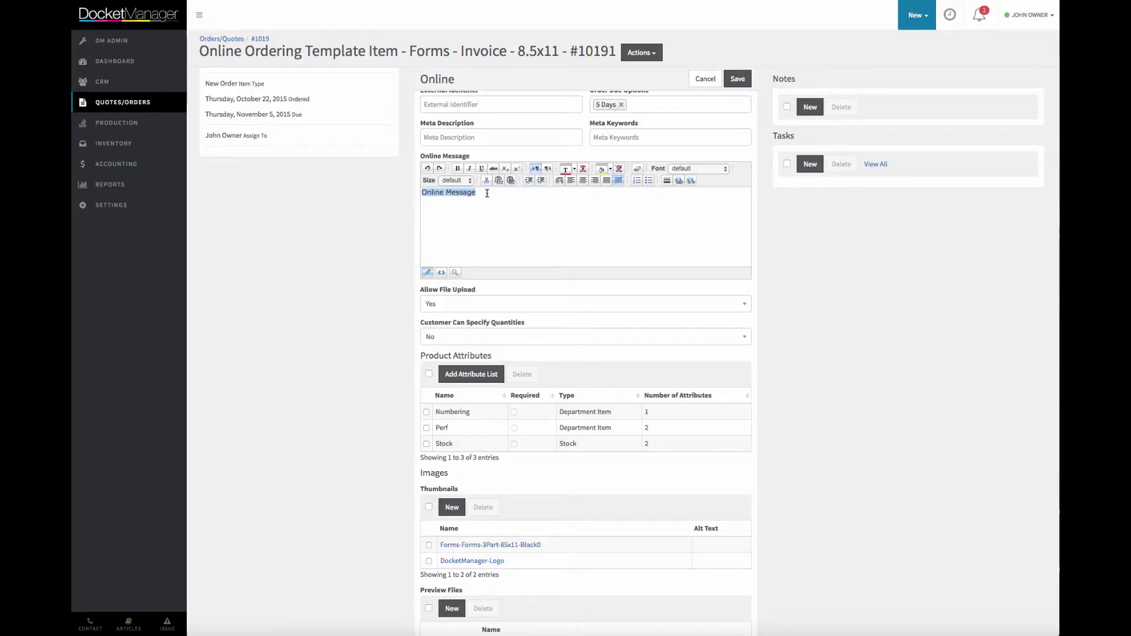
scroll(495, 194, down, 5)
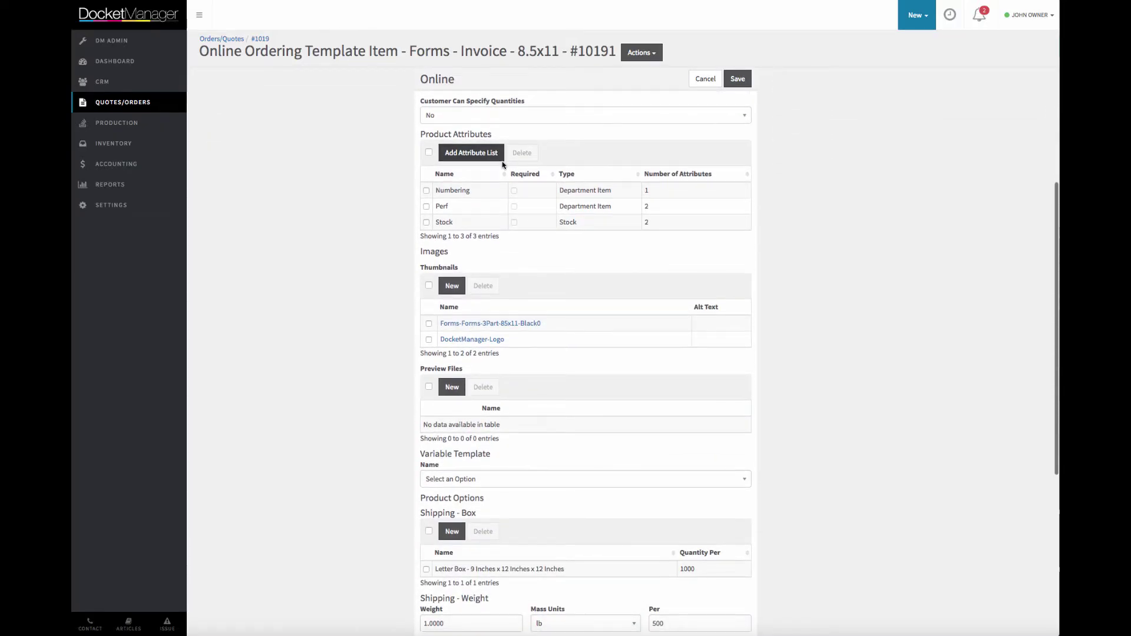
scroll(503, 177, up, 1)
scroll(504, 165, up, 1)
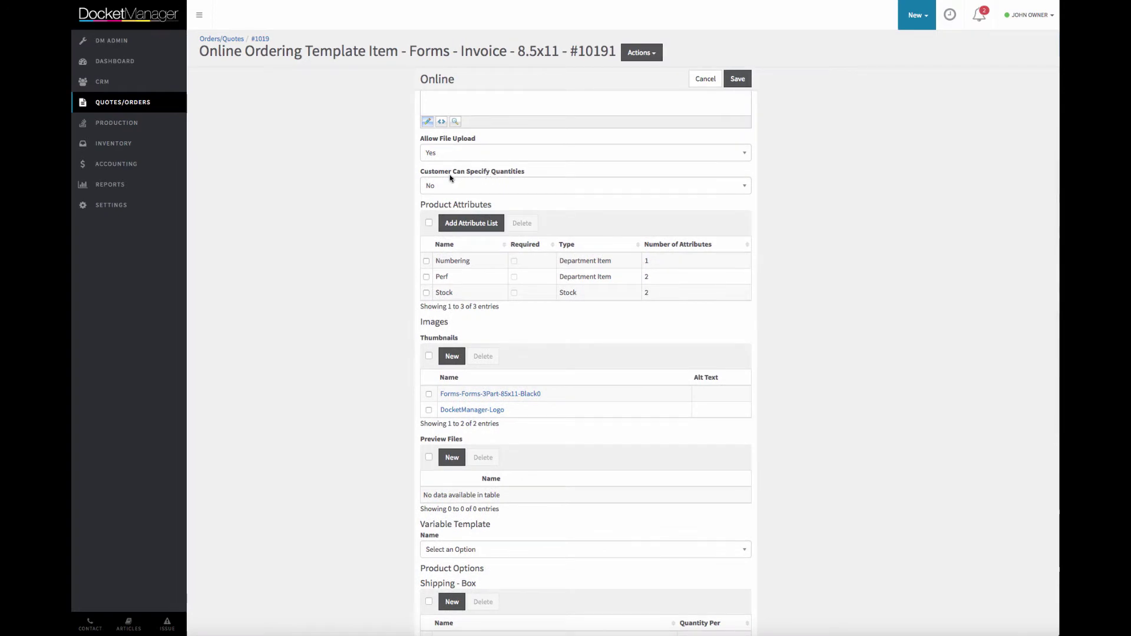
scroll(451, 178, up, 8)
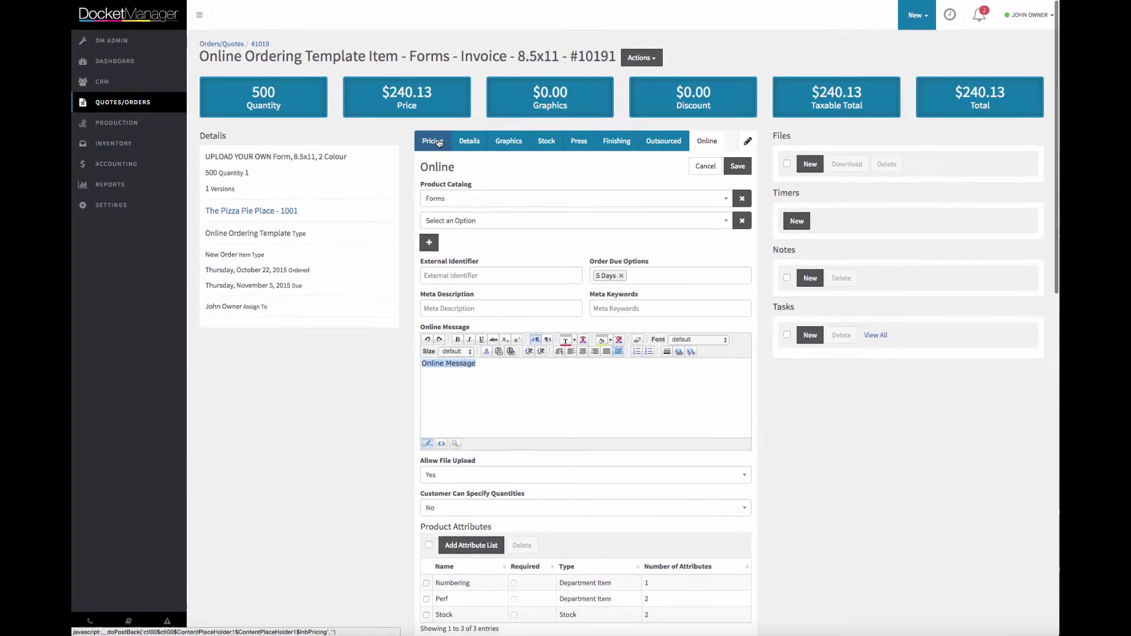
click(438, 143)
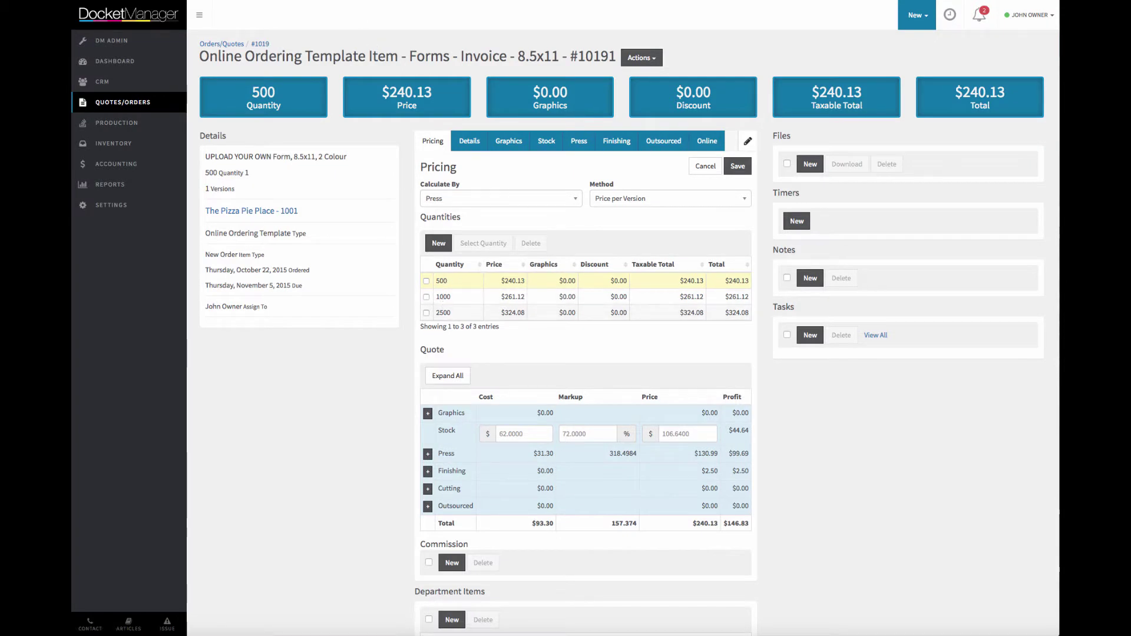
click(343, 1)
click(708, 142)
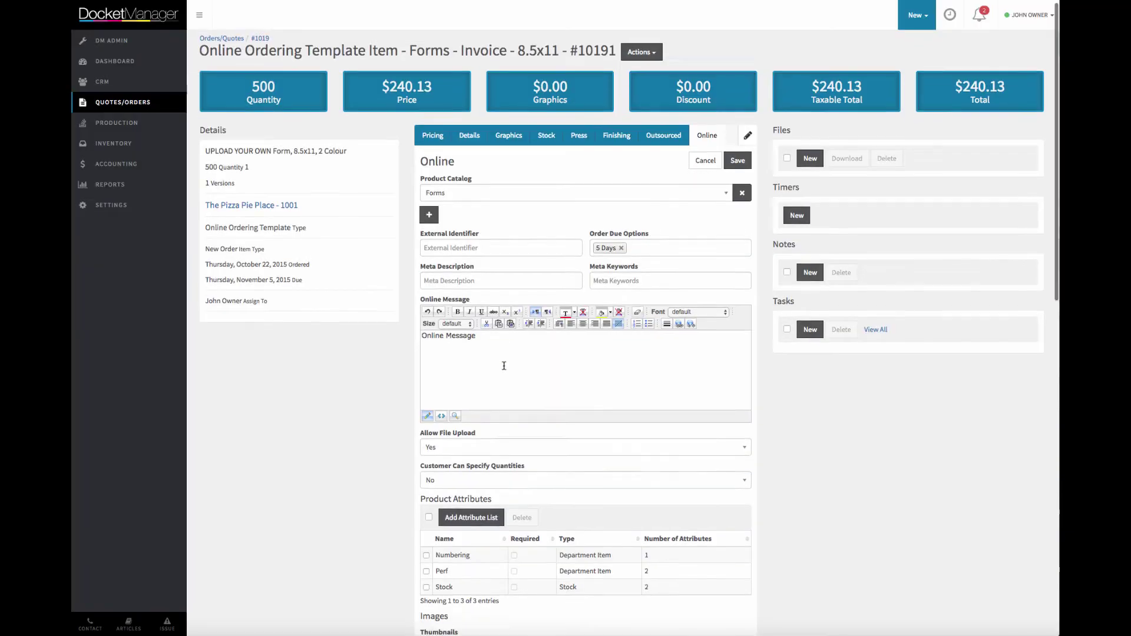
Set Customer Can Specify Quantities to Yes for the template item.
scroll(505, 369, down, 1)
click(477, 464)
click(436, 480)
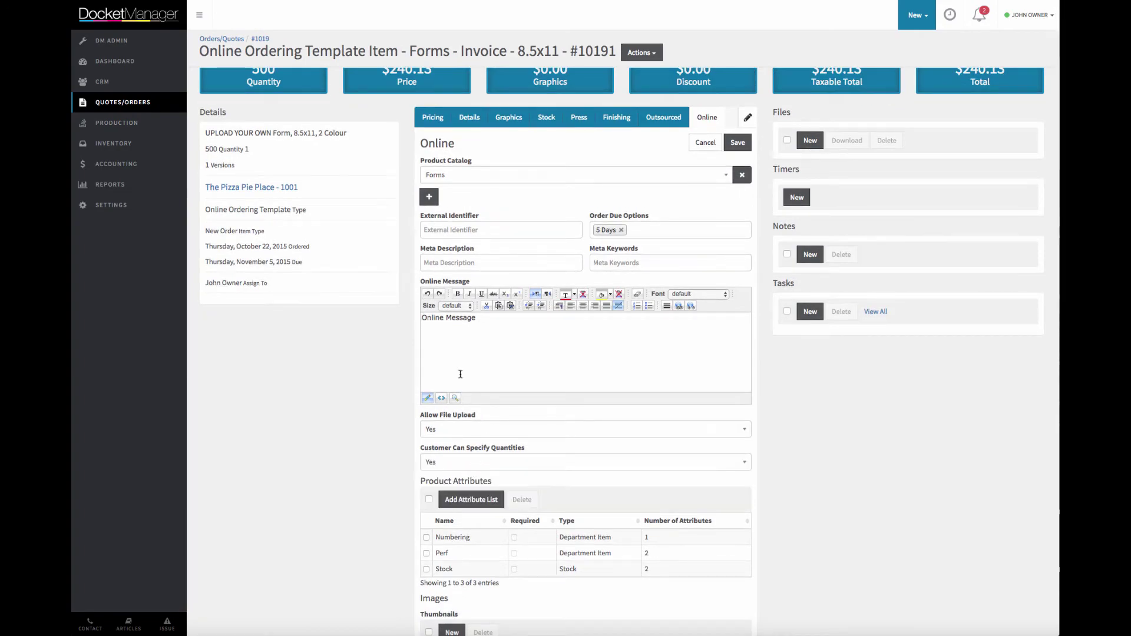
Set the template item's quantity range to a minimum of 100 and a maximum of 10000.
scroll(455, 363, down, 1)
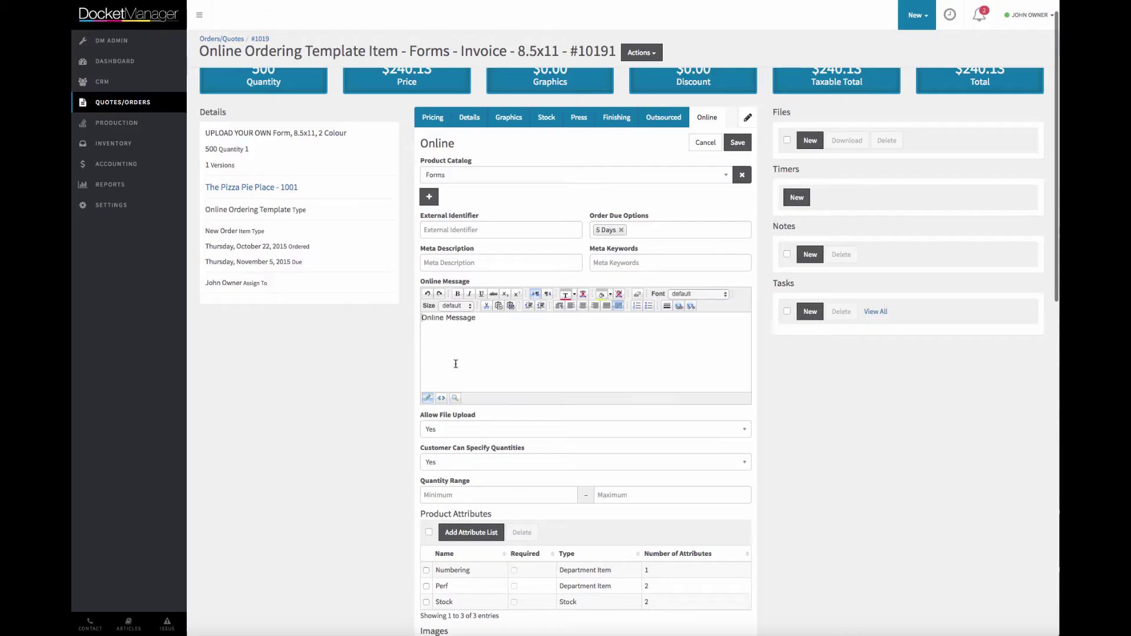
scroll(433, 429, down, 1)
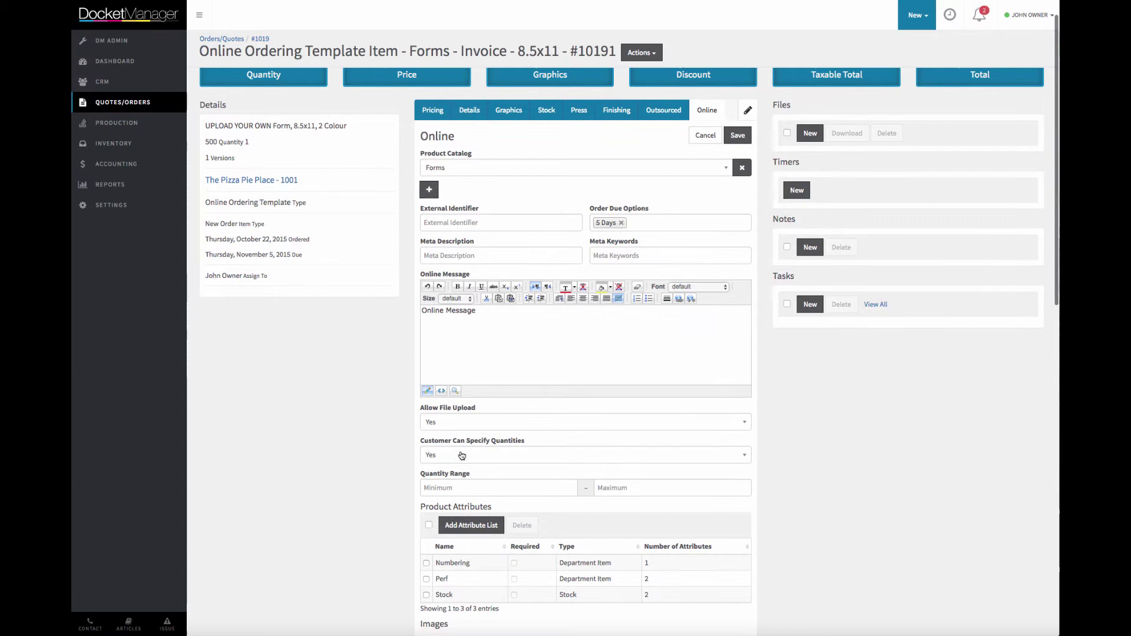
click(464, 486)
text(1000)
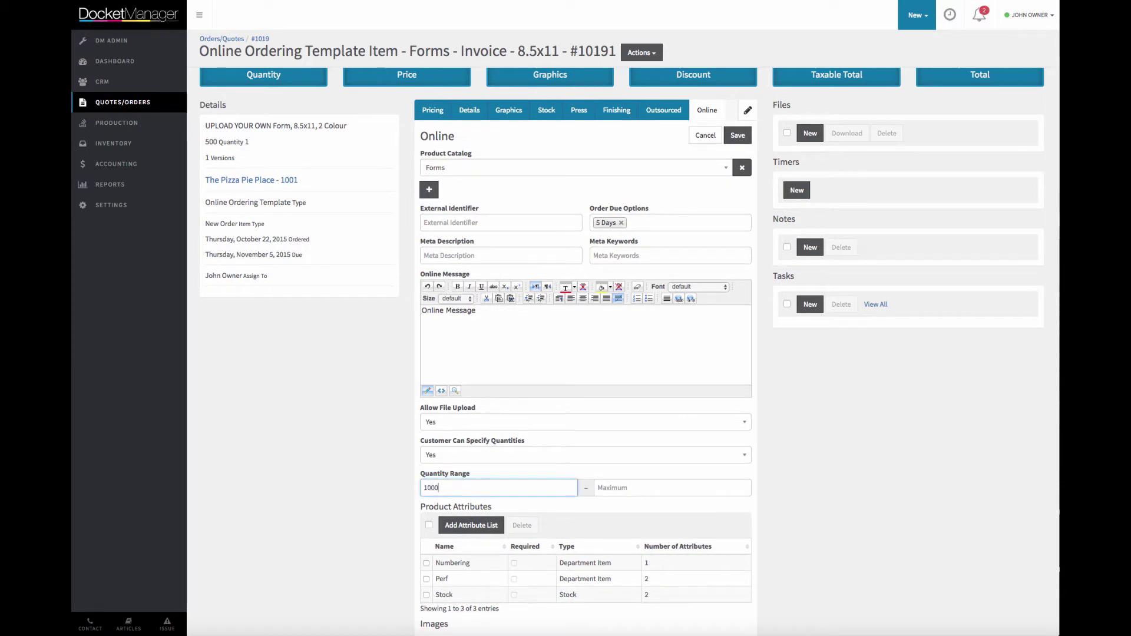
click(625, 492)
text(10000)
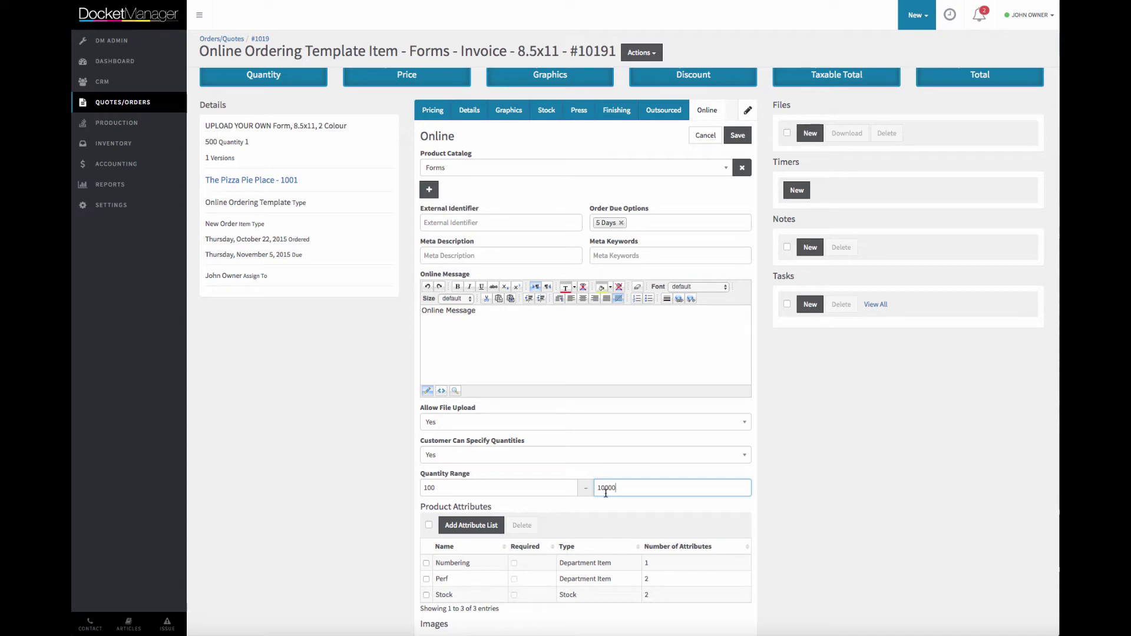
Examine the Stock, Numbering and Perf attribute choices on the storefront product page.
scroll(605, 492, down, 5)
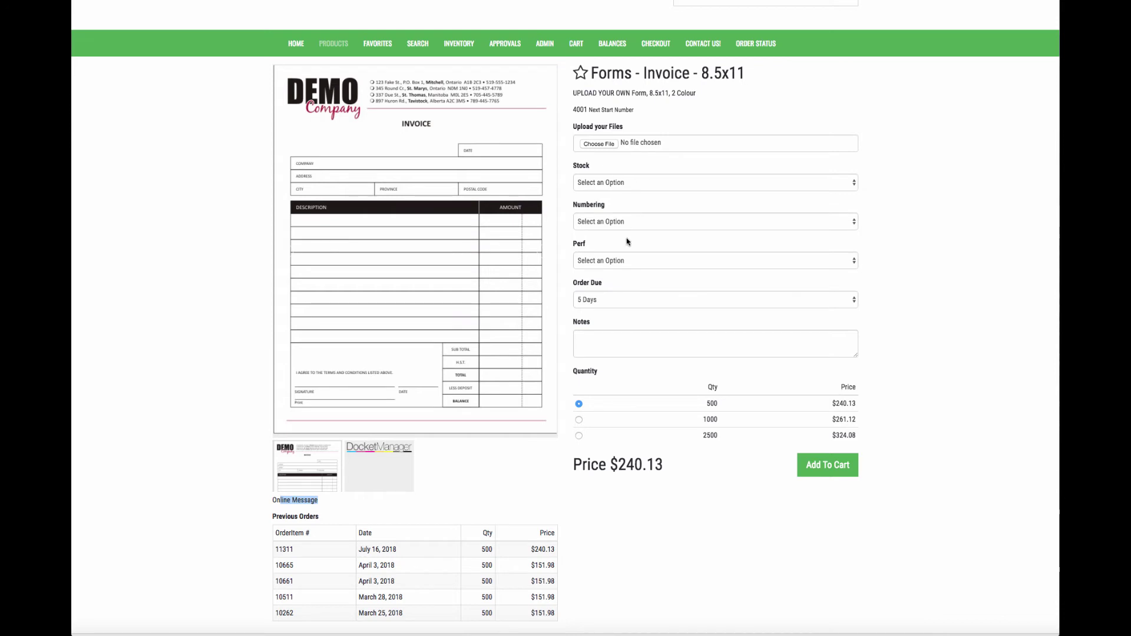
click(614, 184)
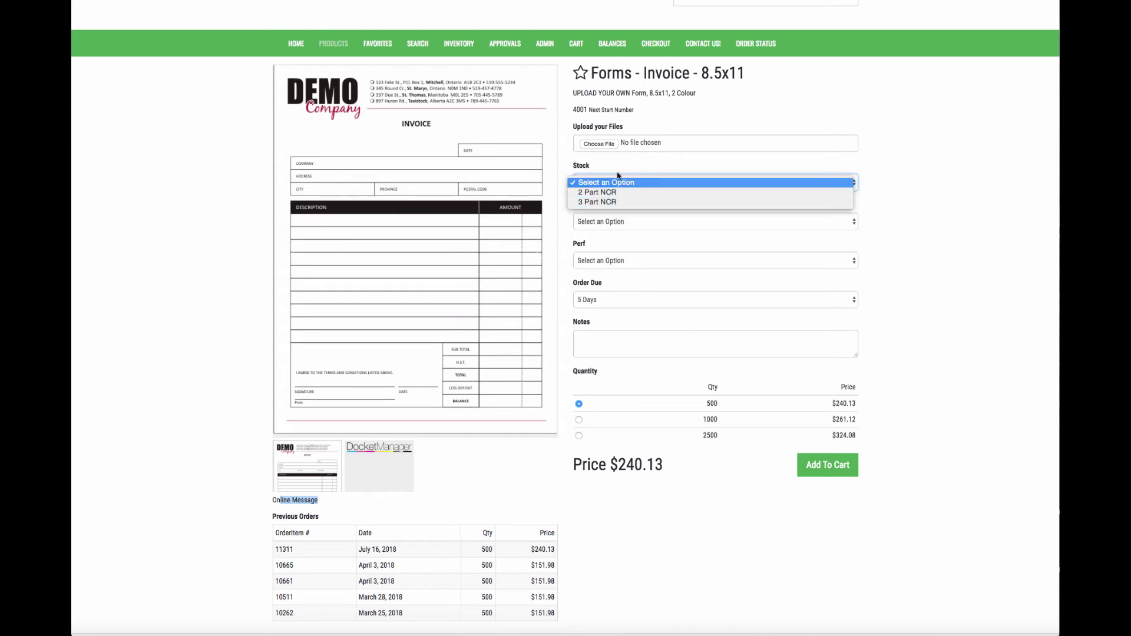
click(619, 168)
click(617, 228)
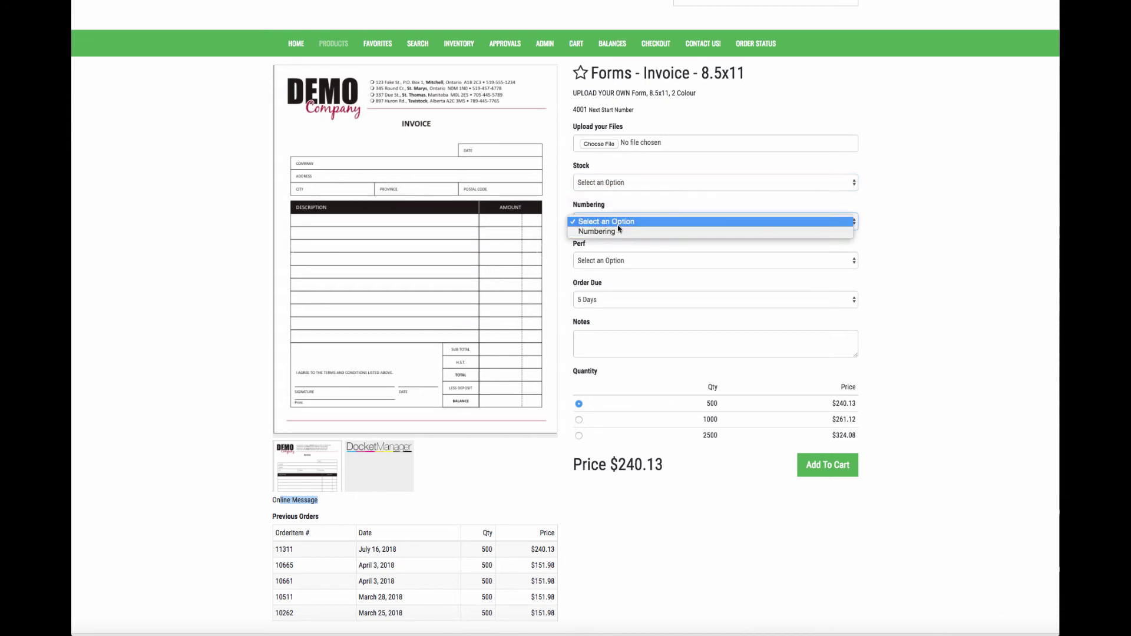
click(611, 269)
click(613, 265)
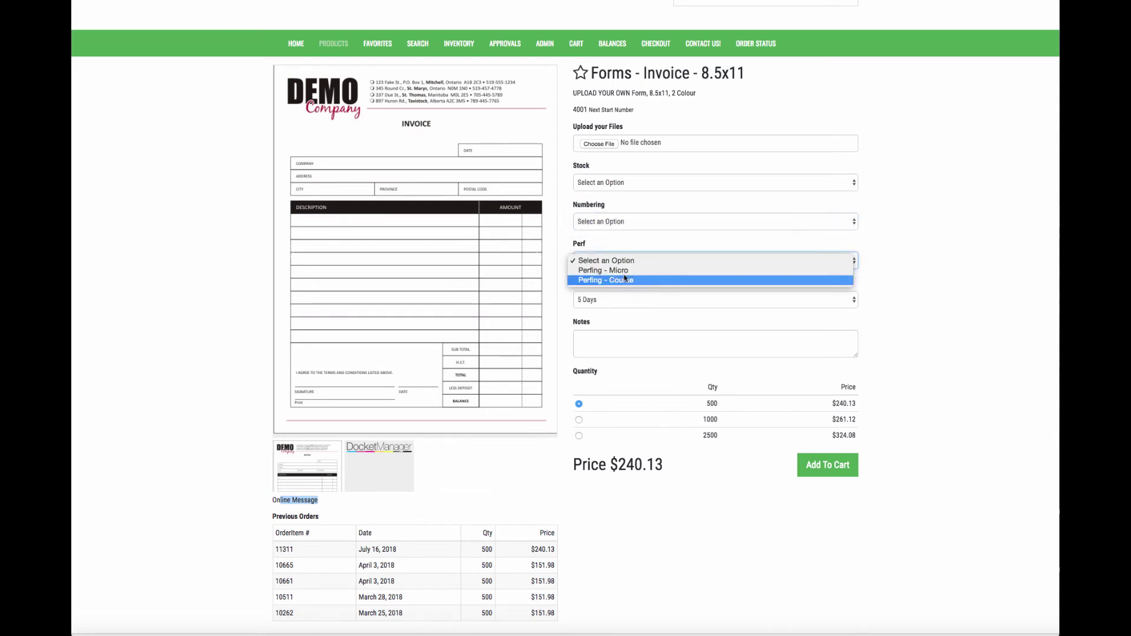
click(576, 244)
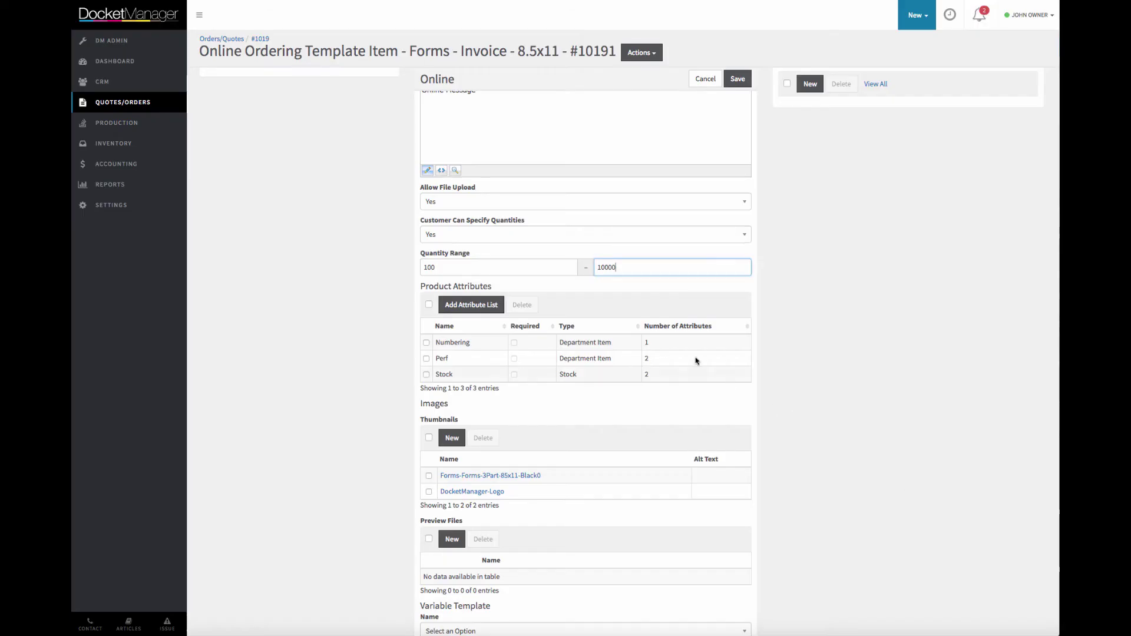
Open the storefront's Forms product list and view the first Forms - Invoice - 8.5x11 product.
scroll(695, 361, down, 3)
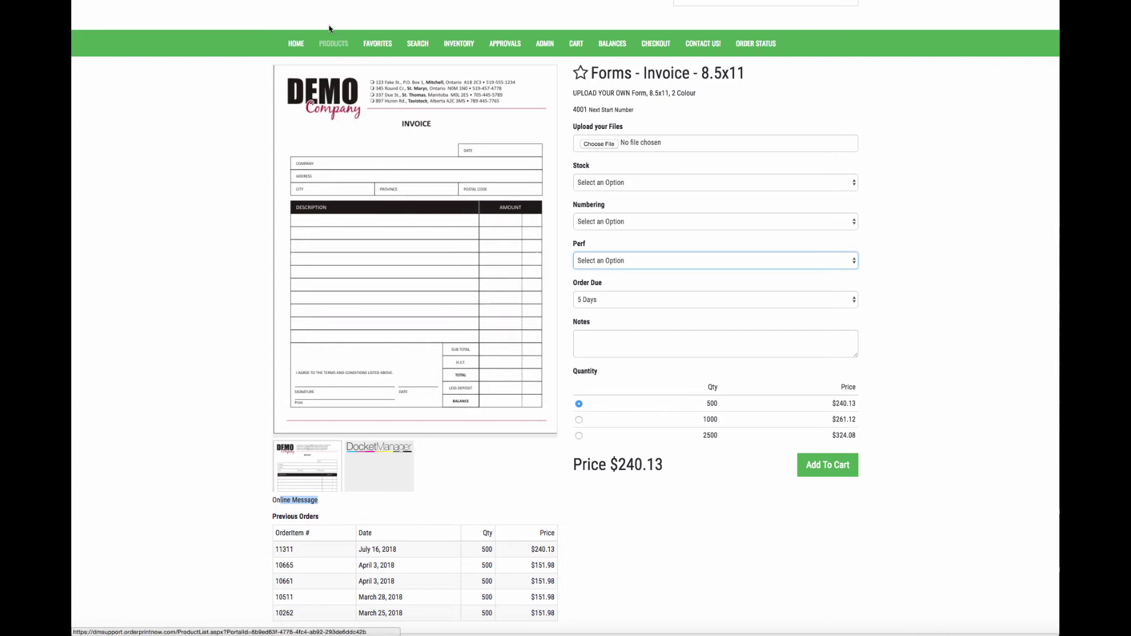
mouse_move(329, 55)
mouse_move(377, 90)
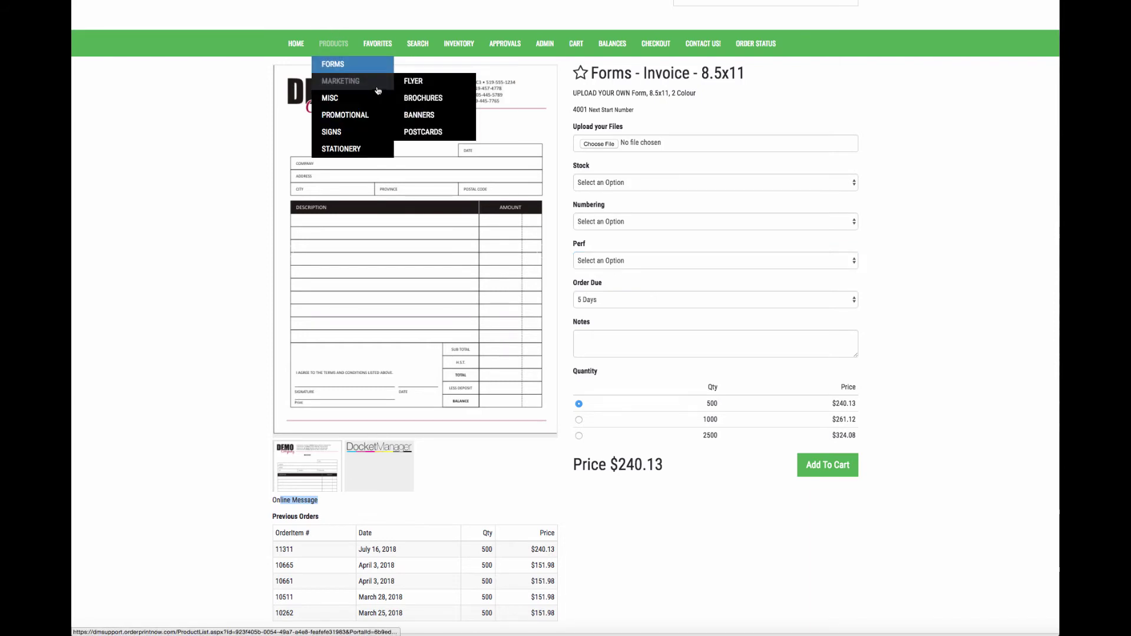
click(358, 65)
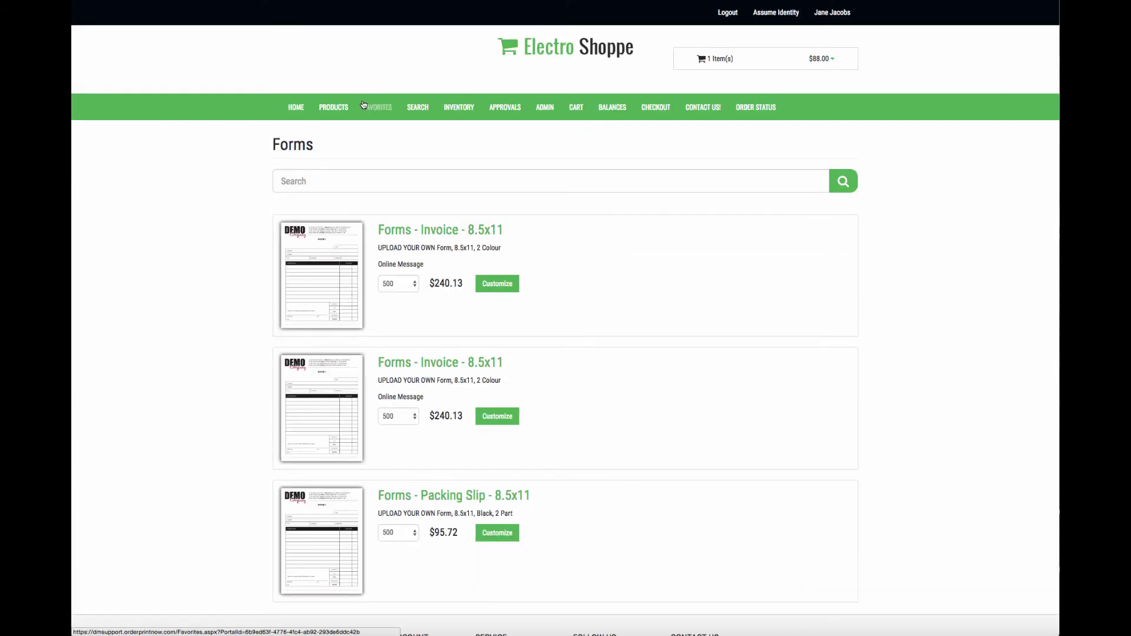
scroll(192, 255, down, 1)
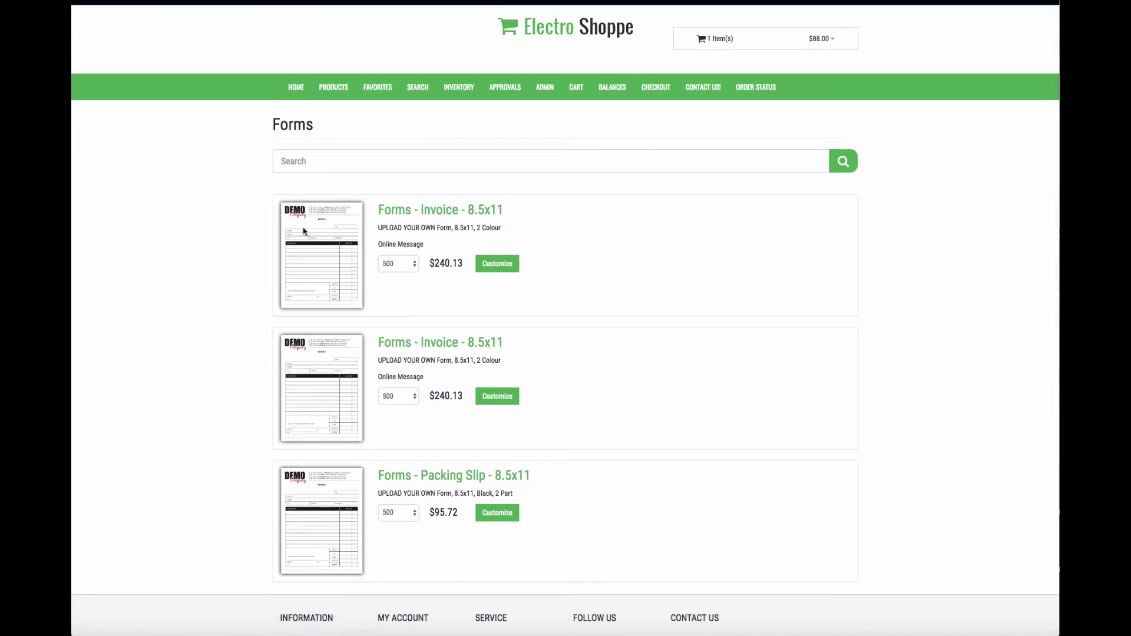
click(420, 211)
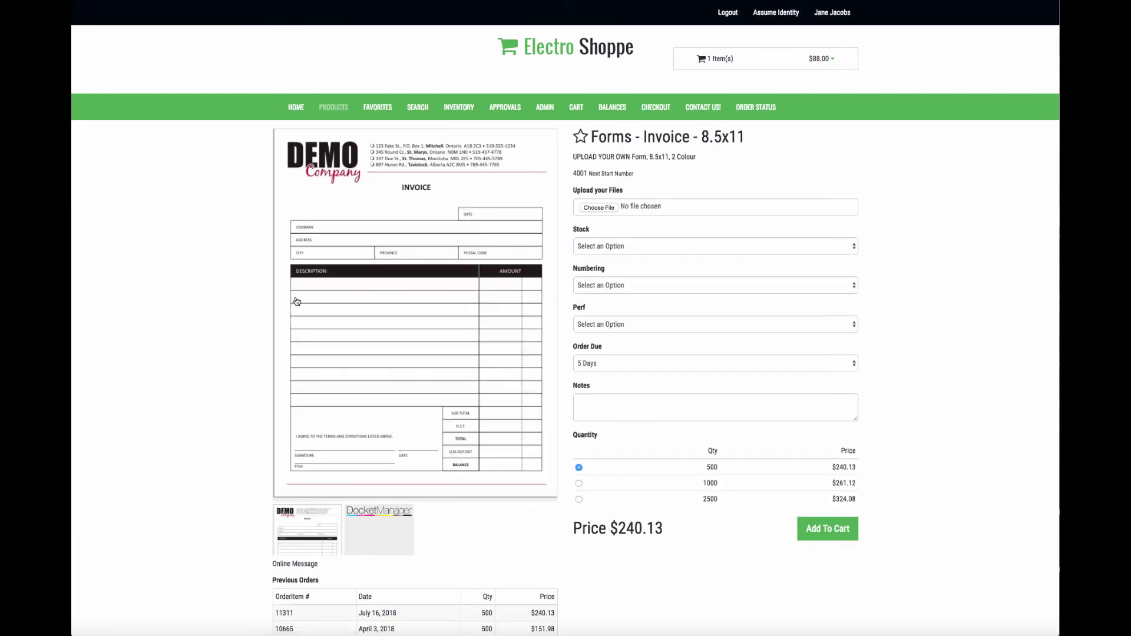
Preview the product's DocketManager logo image on the storefront and switch back to the invoice image.
click(390, 539)
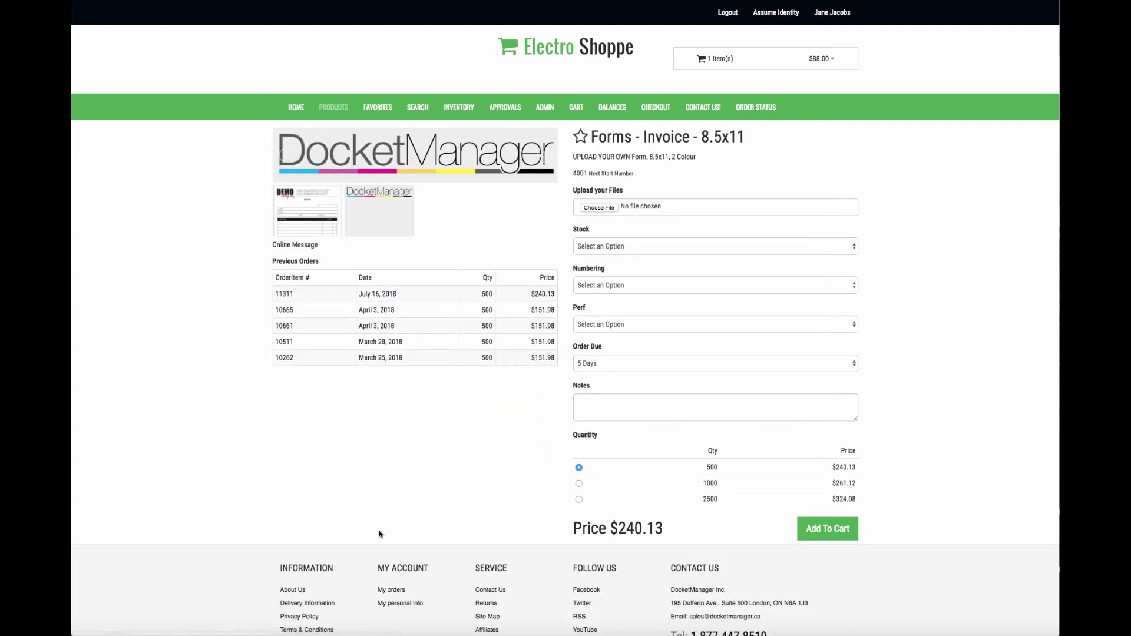
click(311, 219)
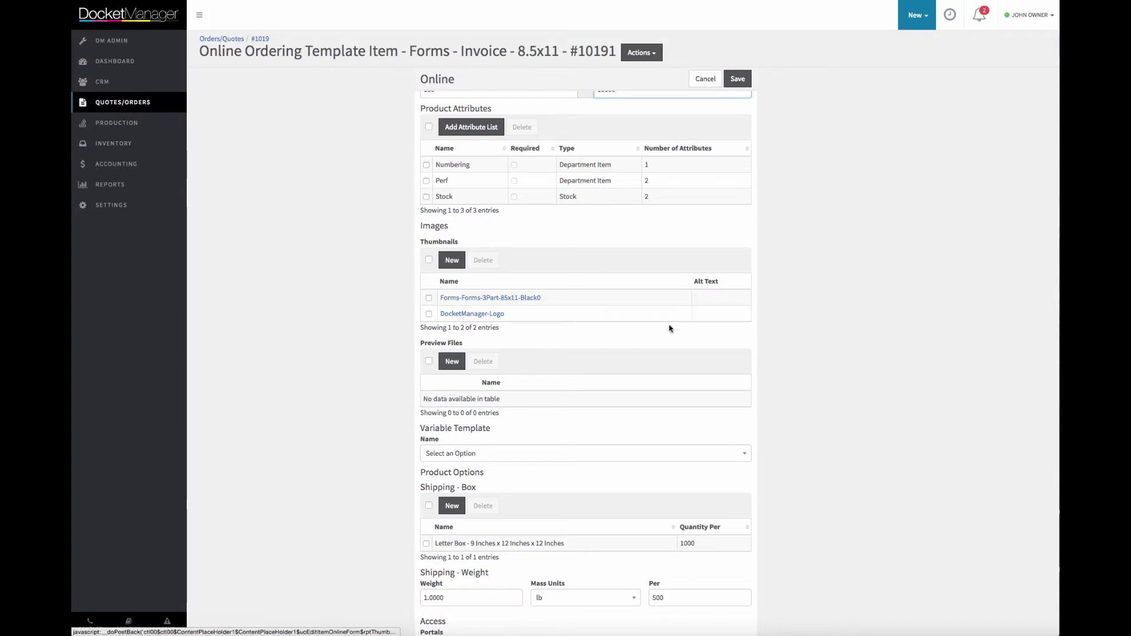
Examine the template item's preview files, variable template, shipping and access settings.
scroll(669, 325, down, 1)
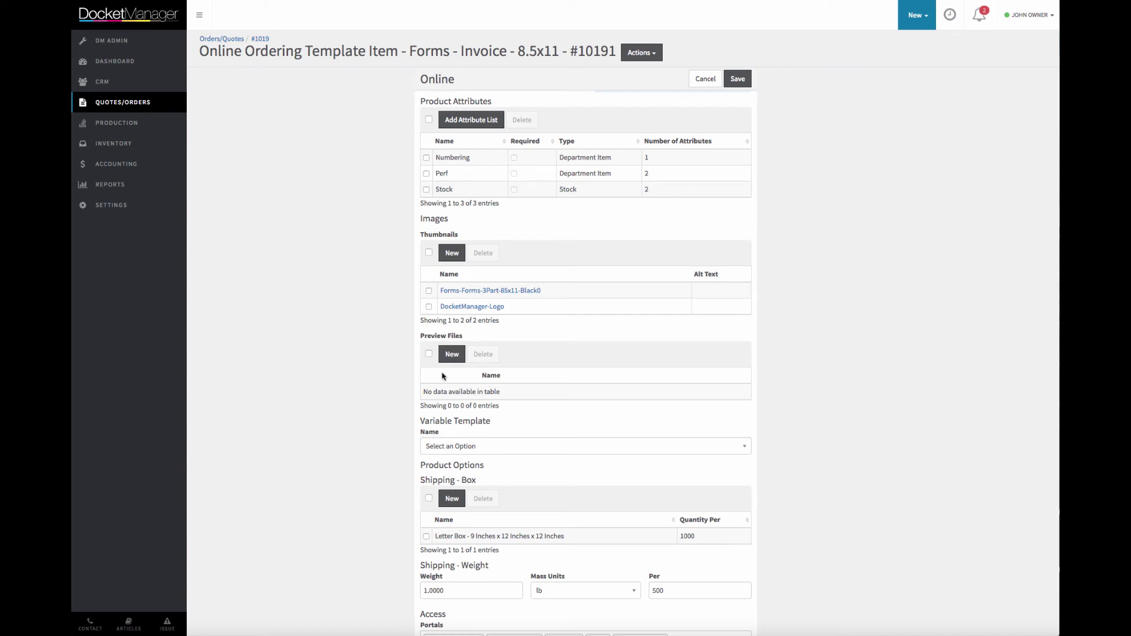
scroll(443, 376, down, 4)
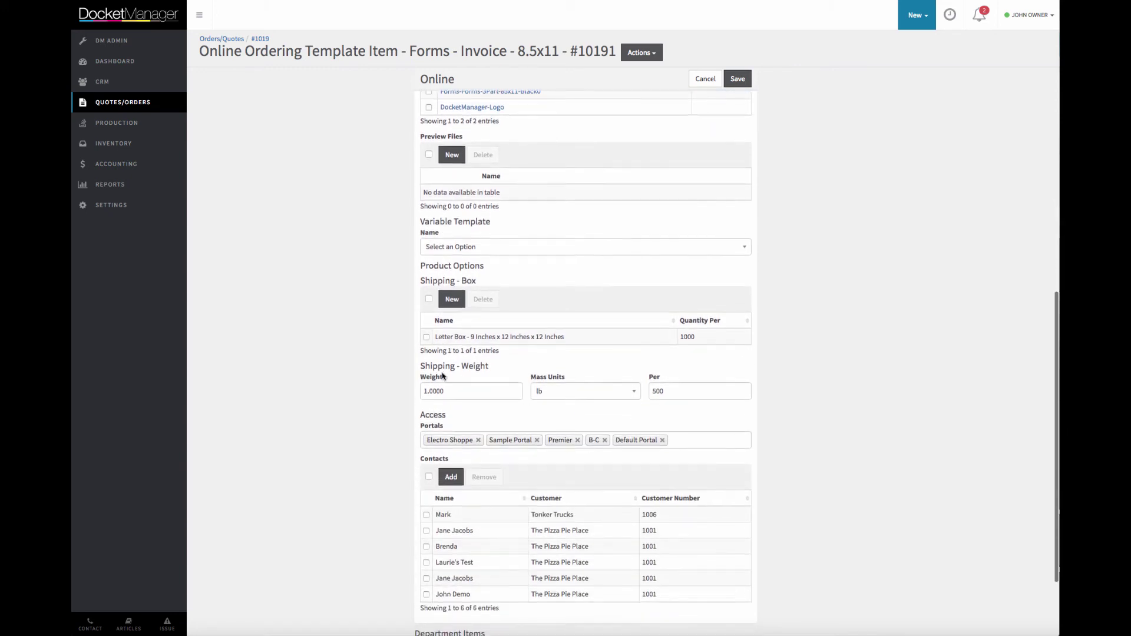
Browse the available variable templates for the item and close the list without choosing one.
scroll(443, 376, up, 1)
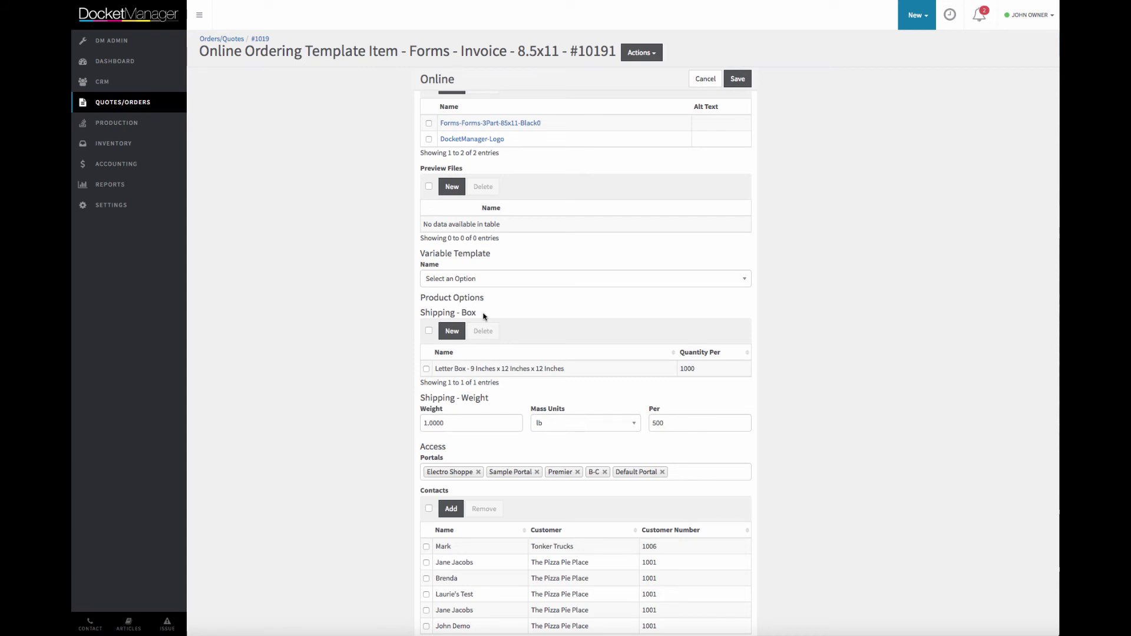
click(457, 287)
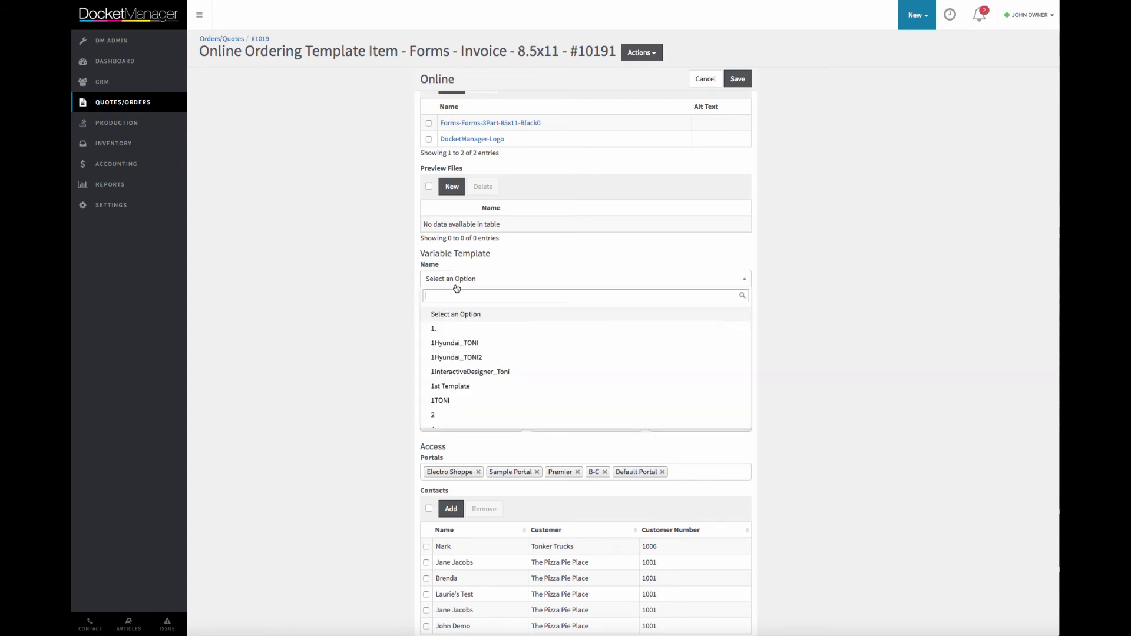
scroll(438, 351, down, 5)
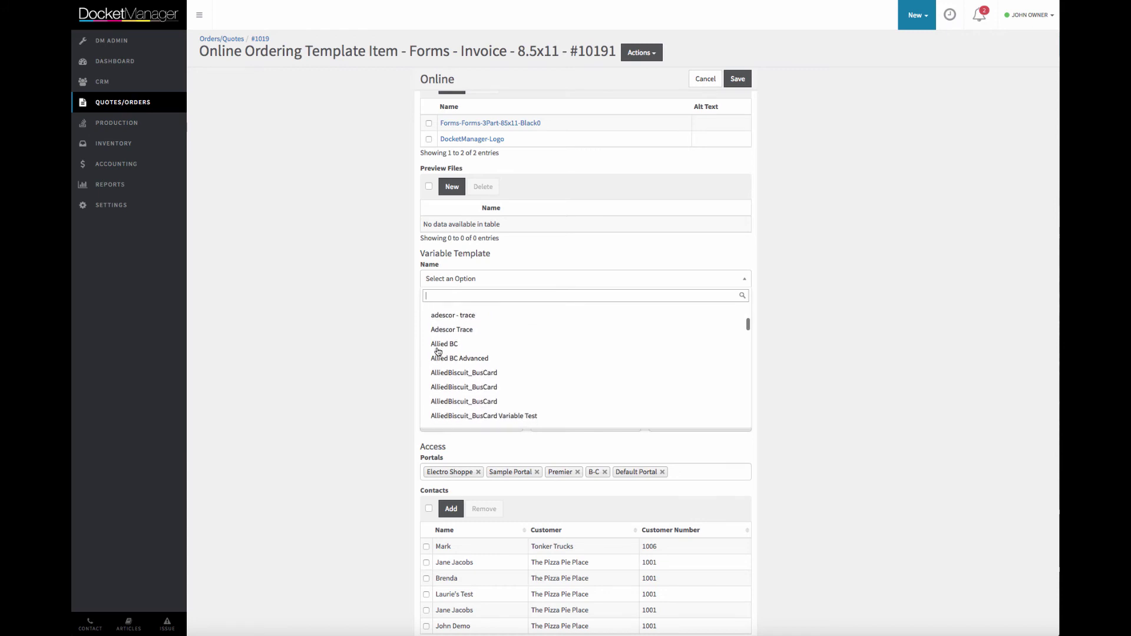
scroll(438, 351, down, 15)
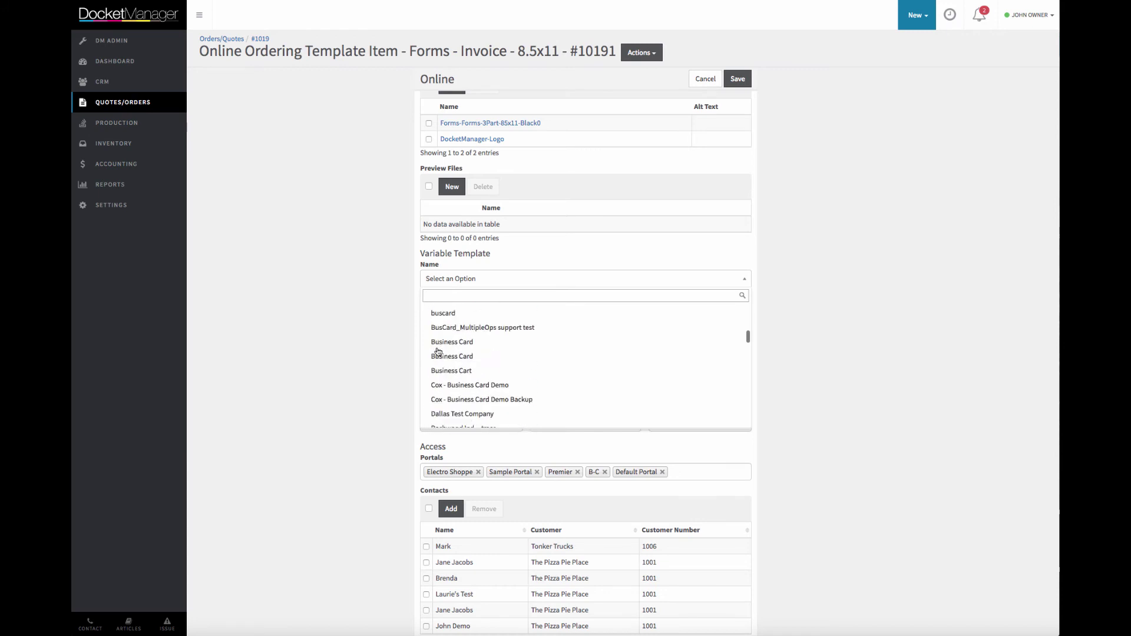
click(469, 268)
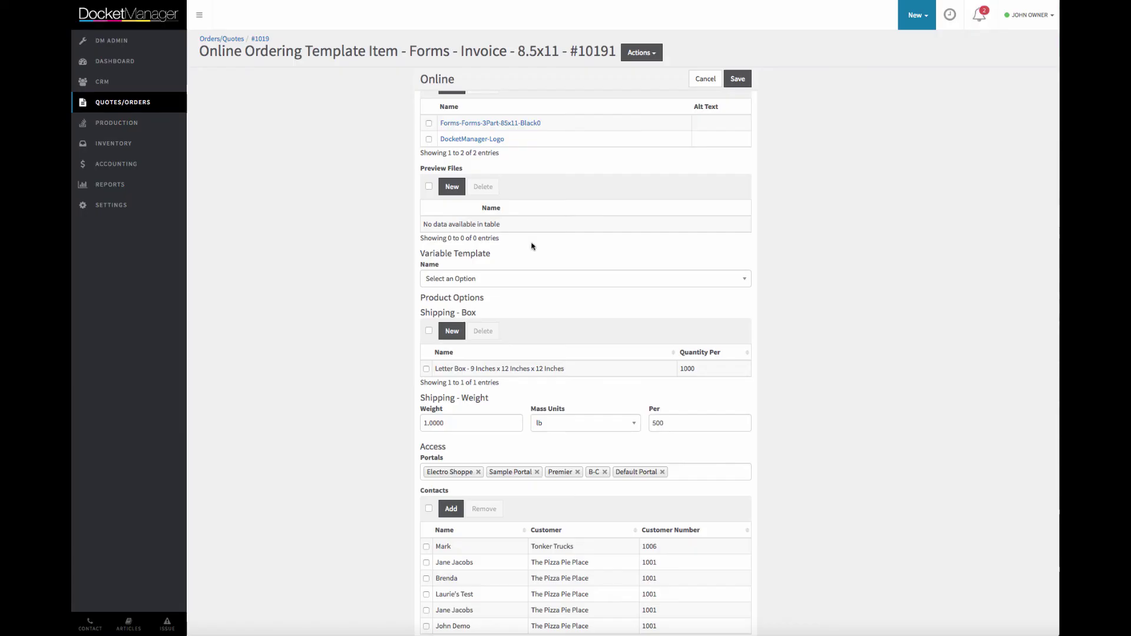
Review the item's shipping box, shipping weight, portal and contact access, and department items, and return to the start of the Online settings.
scroll(532, 248, down, 2)
scroll(533, 253, down, 1)
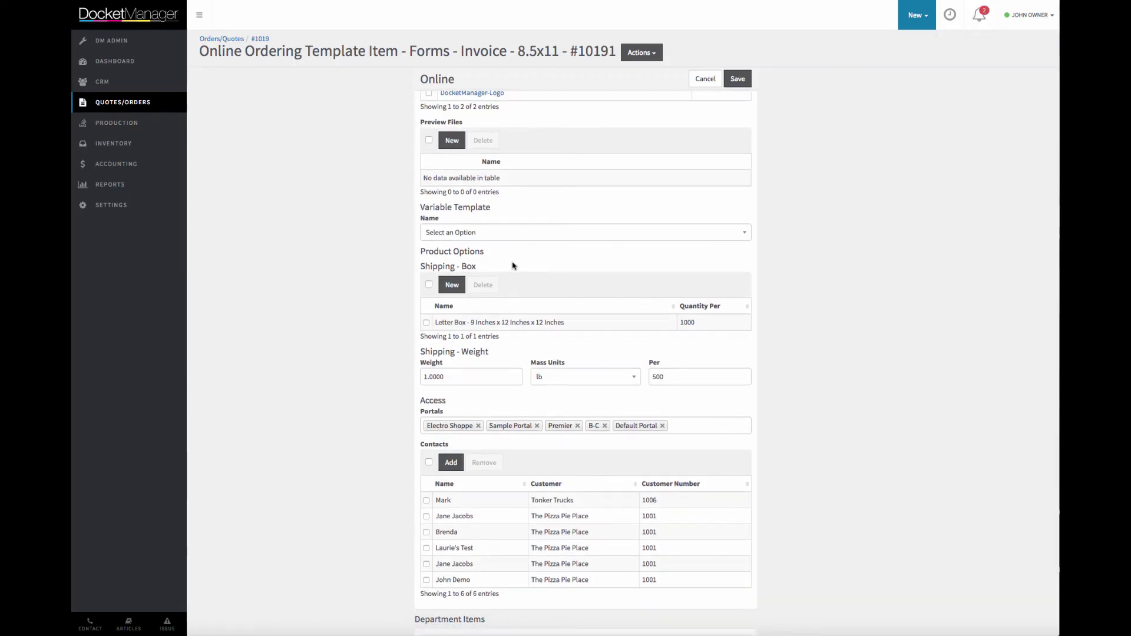
scroll(506, 266, down, 1)
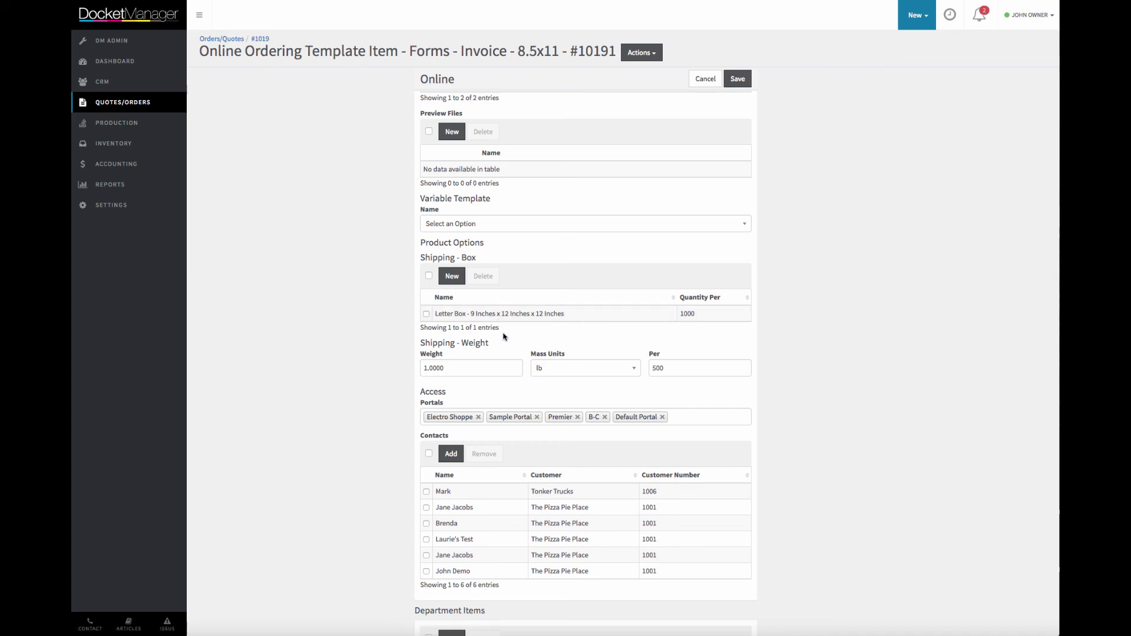
scroll(520, 341, down, 2)
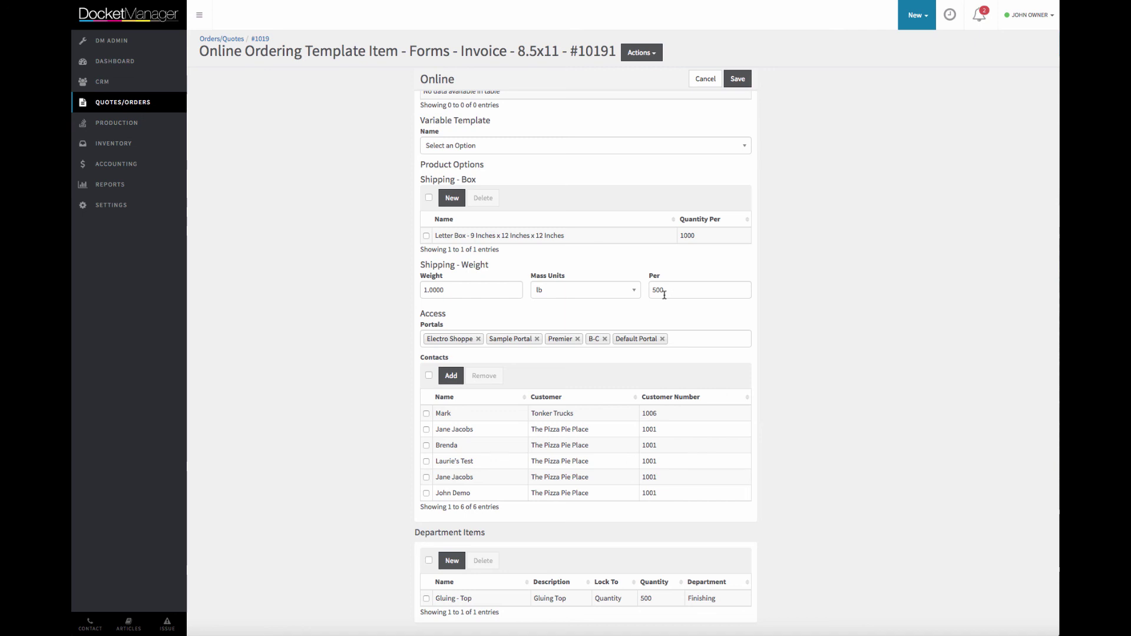
scroll(620, 308, down, 1)
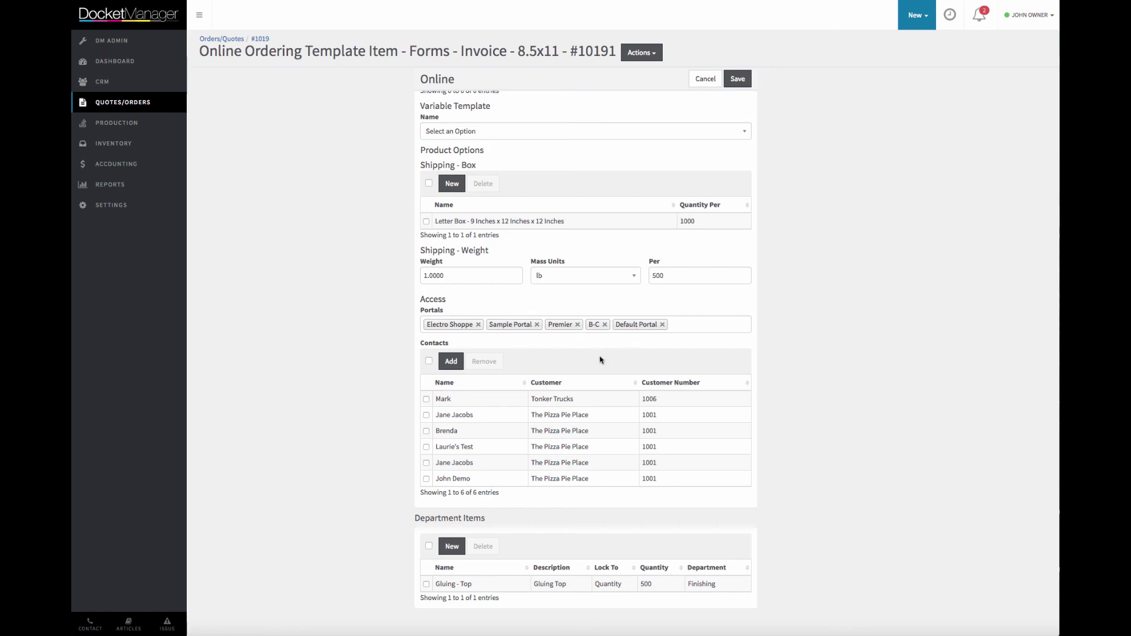
scroll(600, 359, up, 15)
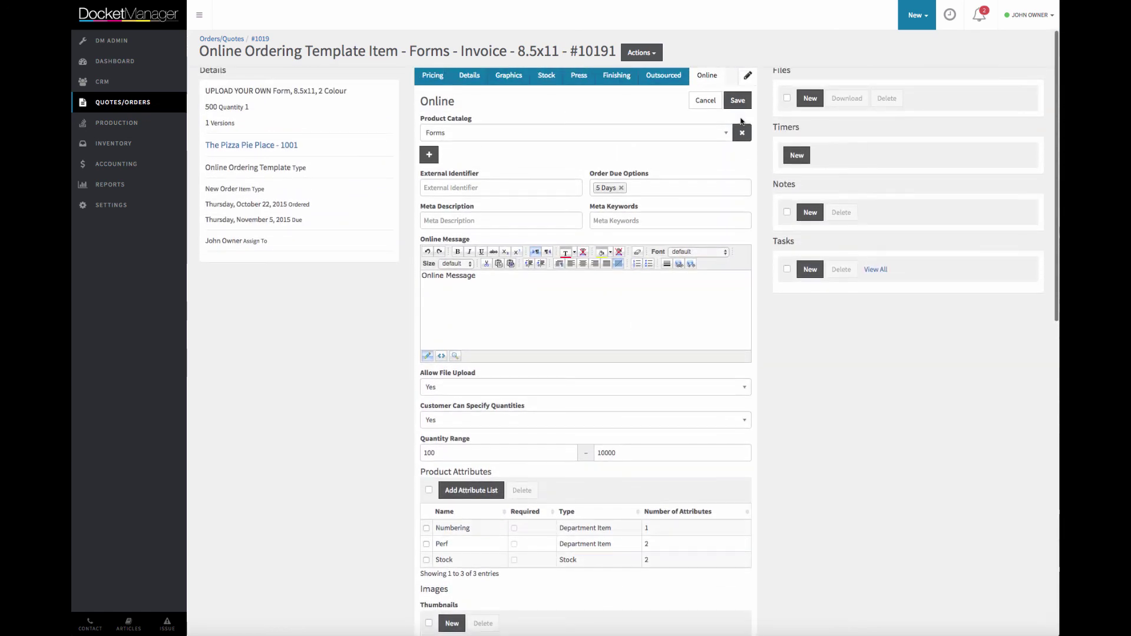